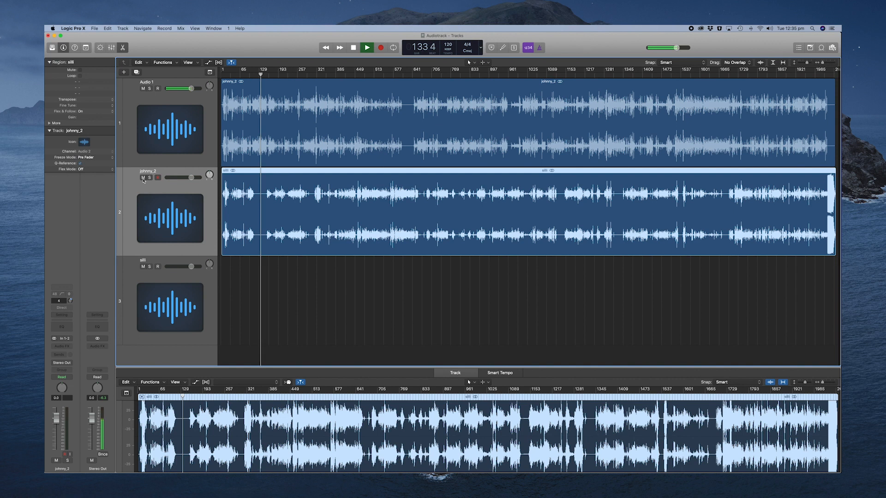
Mute the second audio track and stop playback.
{"action": "left_click", "coordinate": [143, 177]}
{"action": "left_click", "coordinate": [352, 48]}
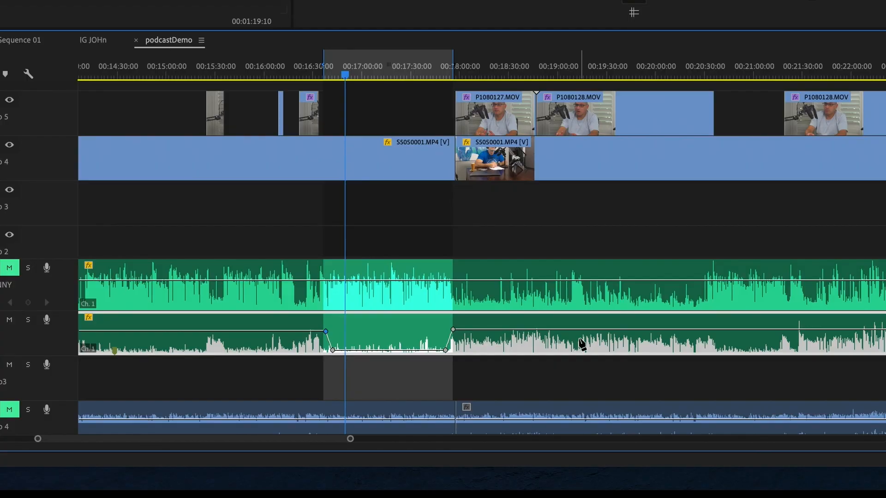
In Premiere Pro, raise the two lowered volume keyframes on the second audio track, the first to about -4.6 dB.
{"action": "left_click_drag", "start_coordinate": [333, 350], "coordinate": [333, 334]}
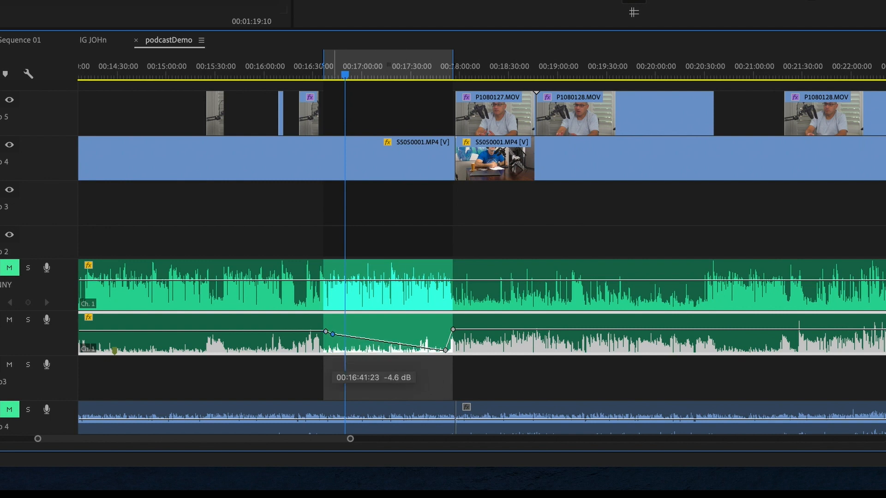
{"action": "left_click_drag", "start_coordinate": [445, 350], "coordinate": [440, 334]}
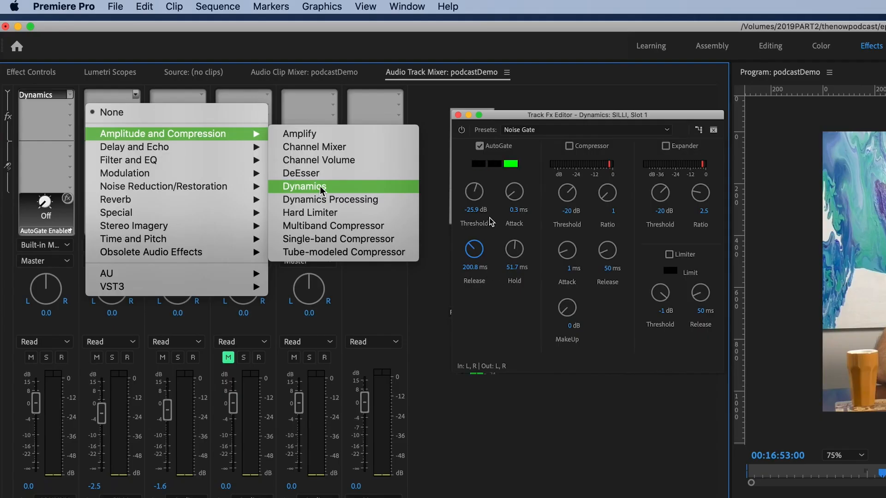
Adjust the AutoGate threshold in the Dynamics effect on the second audio track.
{"action": "left_click_drag", "start_coordinate": [475, 192], "coordinate": [473, 196]}
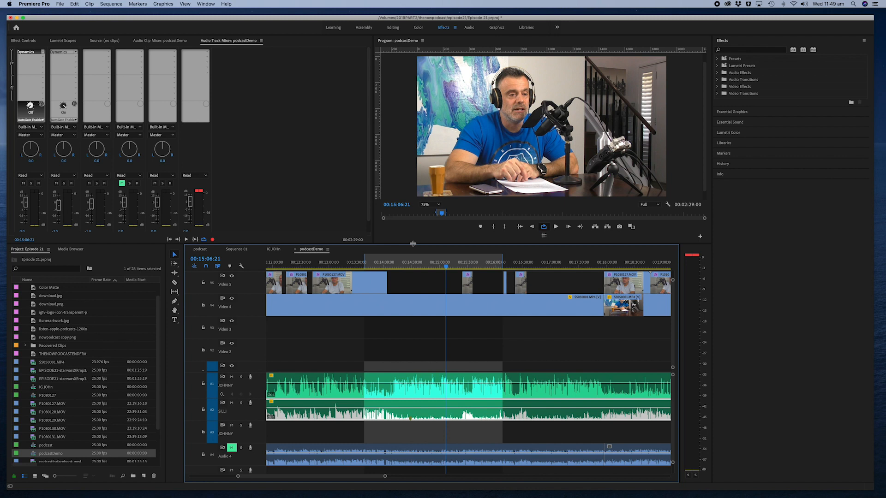
Clear the clipping indicator on the audio meters and preview the sequence from about 00:14:20.
{"action": "left_click", "coordinate": [699, 257]}
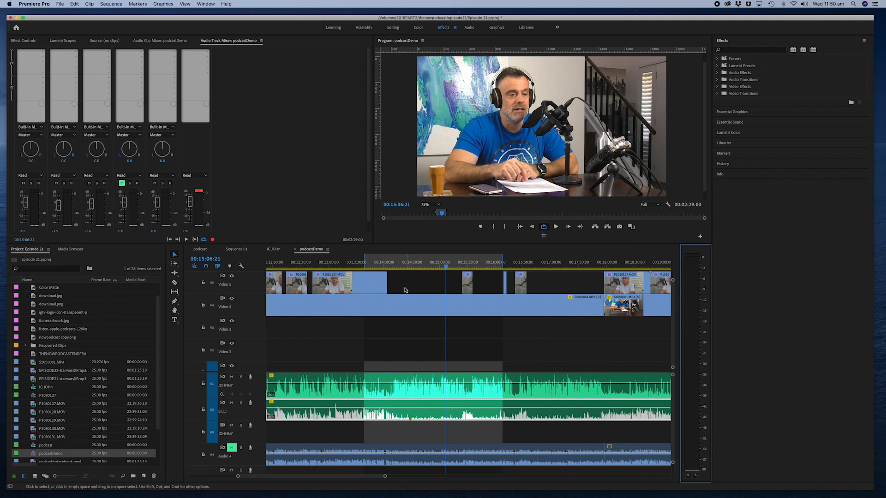
{"action": "left_click", "coordinate": [402, 264]}
{"action": "key", "text": "space"}
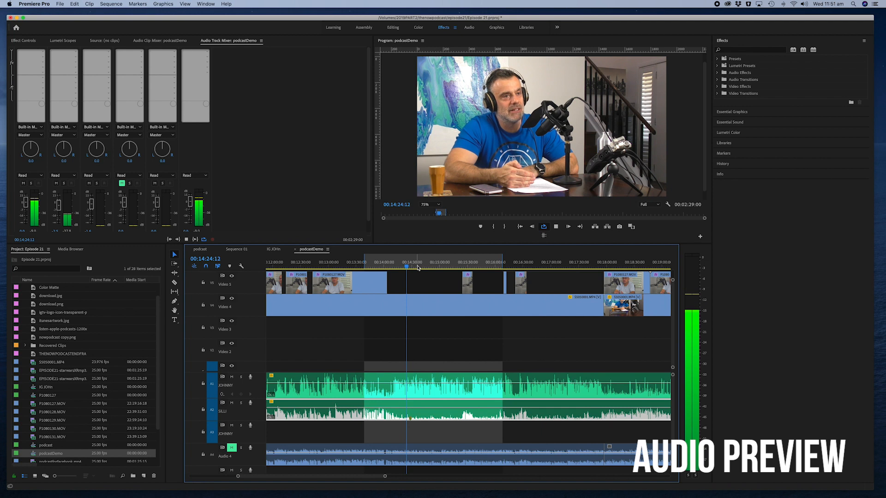
{"action": "key", "text": "space"}
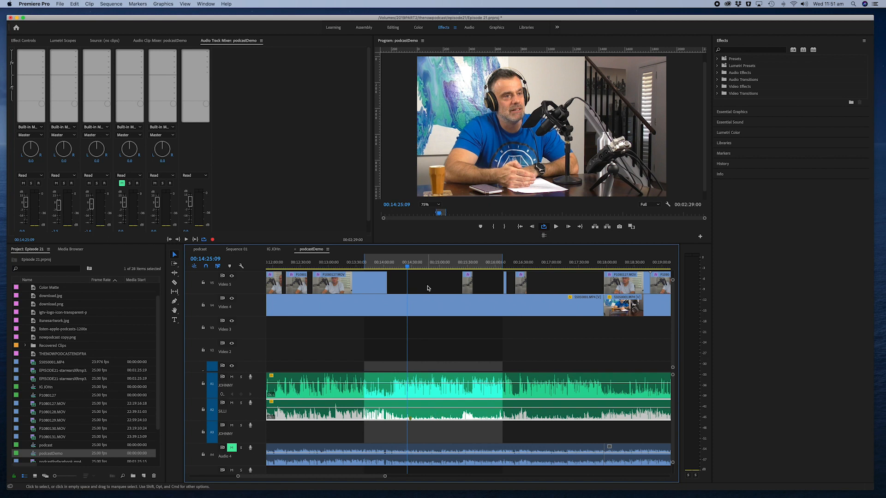
Extend the in/out range with an earlier in point and play the sequence from about 00:13:45.
{"action": "left_click_drag", "start_coordinate": [382, 272], "coordinate": [336, 267]}
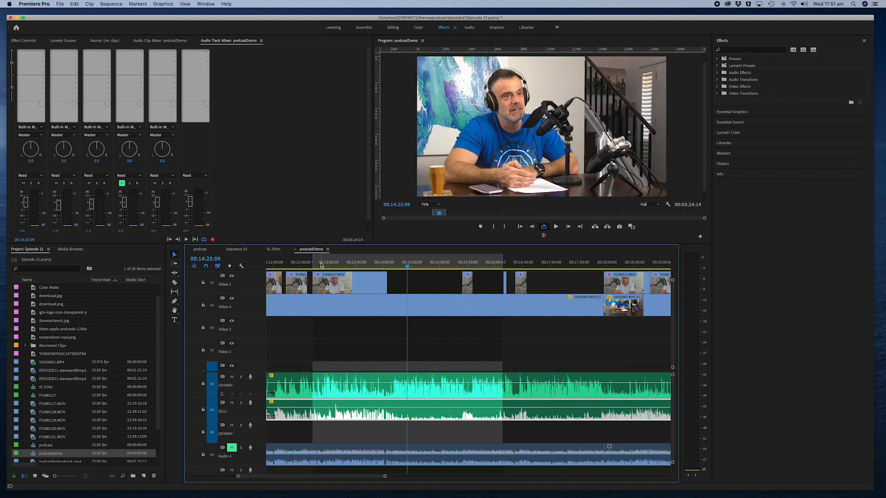
{"action": "left_click", "coordinate": [371, 266]}
{"action": "key", "text": "space"}
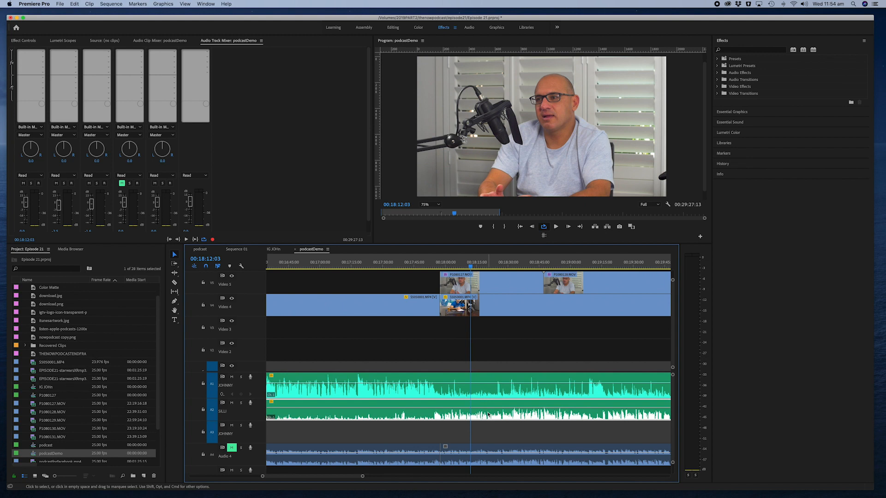
Place the playhead at 00:16:53:00 in the podcastDemo sequence.
{"action": "key", "text": "minus"}
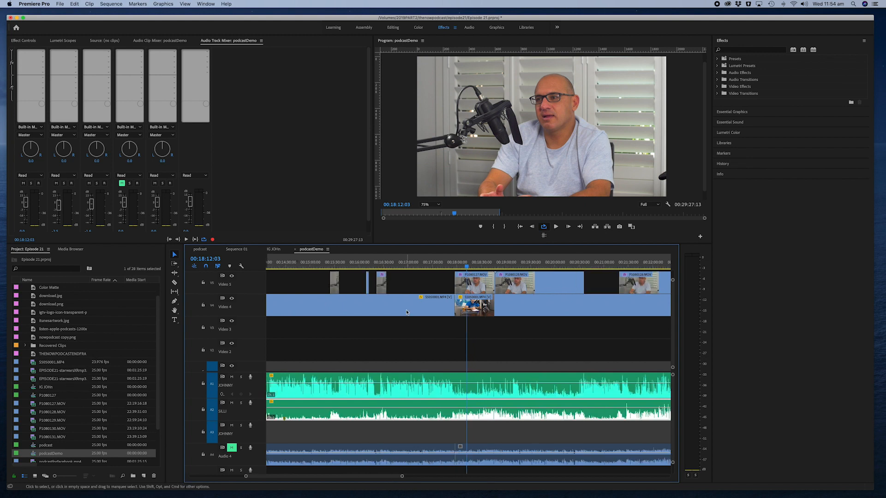
{"action": "left_click", "coordinate": [389, 264]}
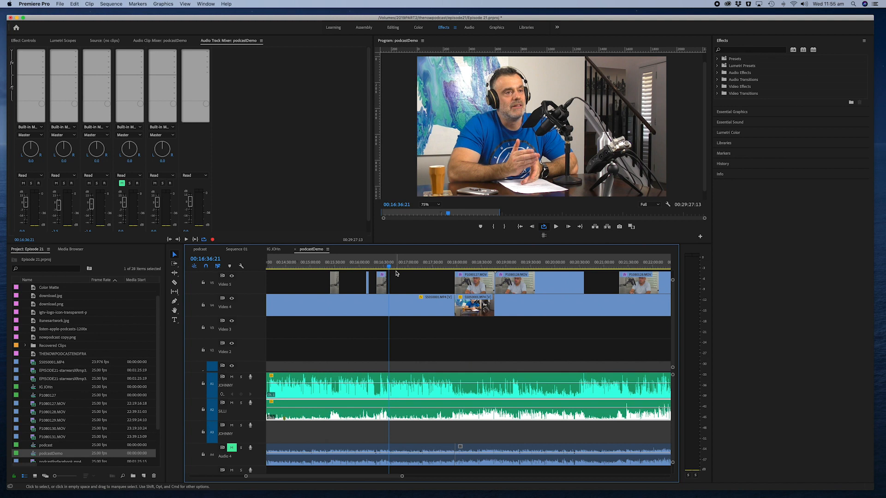
{"action": "left_click", "coordinate": [403, 265]}
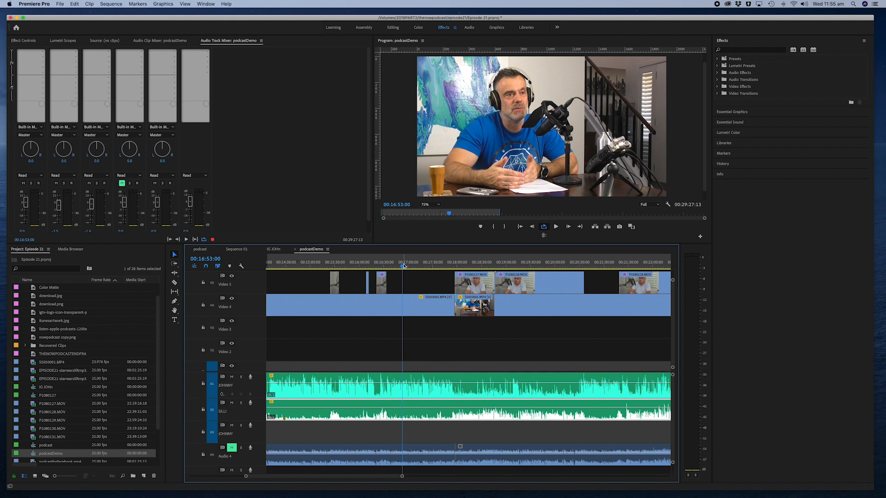
Search the effects library for "dynamic".
{"action": "left_click", "coordinate": [732, 49]}
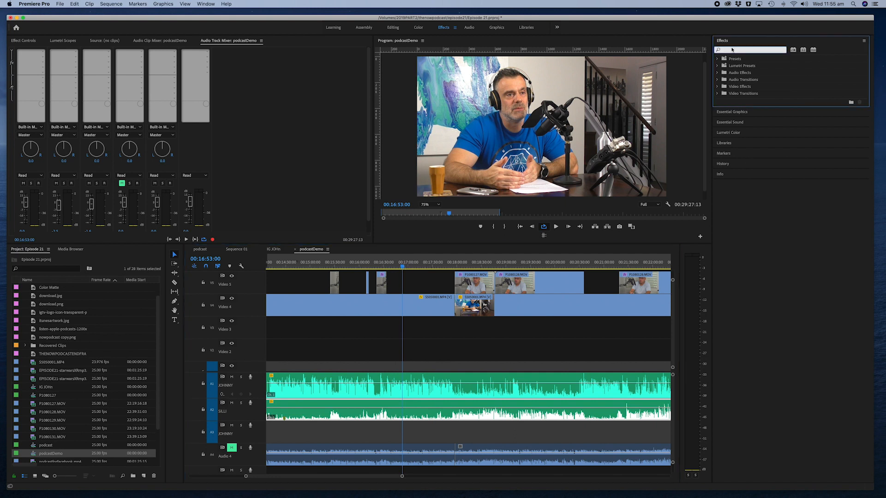
{"action": "type", "text": "dyn"}
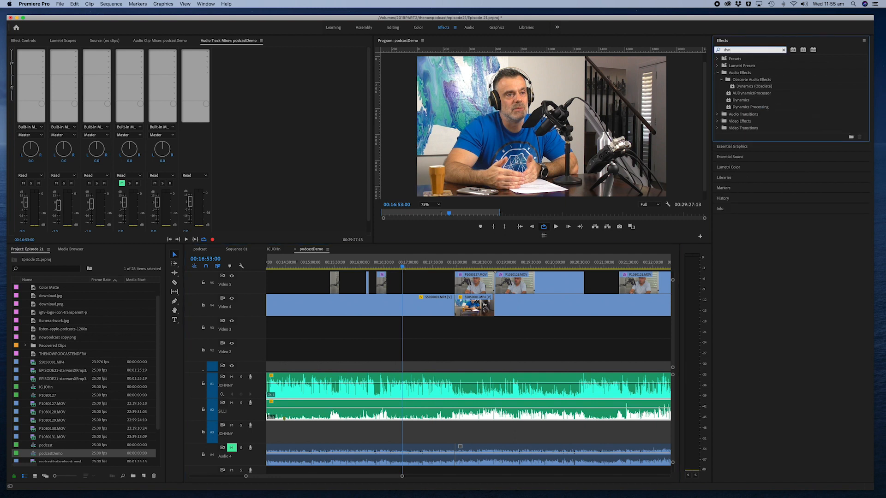
{"action": "type", "text": "m"}
{"action": "key", "text": "BackSpace"}
{"action": "type", "text": "amic"}
Show the Audio Track Mixer for the podcastDemo sequence and enlarge it until the faders and track names fit.
{"action": "left_click_drag", "start_coordinate": [236, 20], "coordinate": [229, 16]}
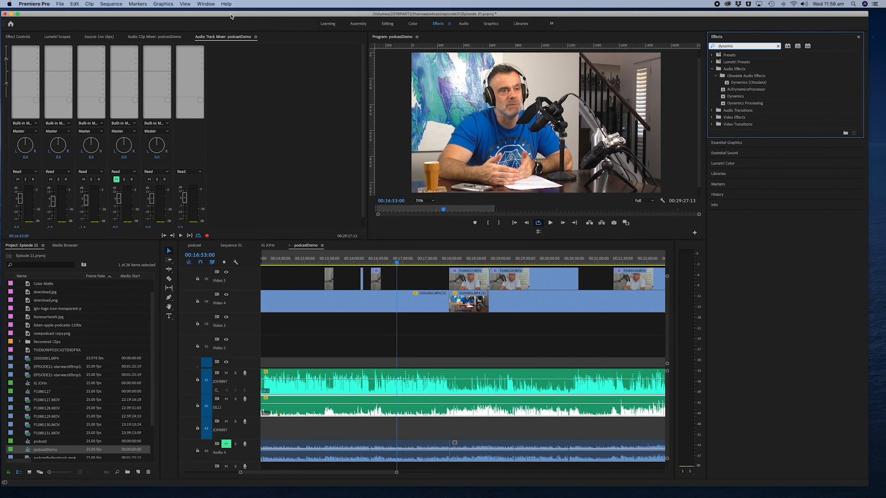
{"action": "left_click", "coordinate": [206, 3]}
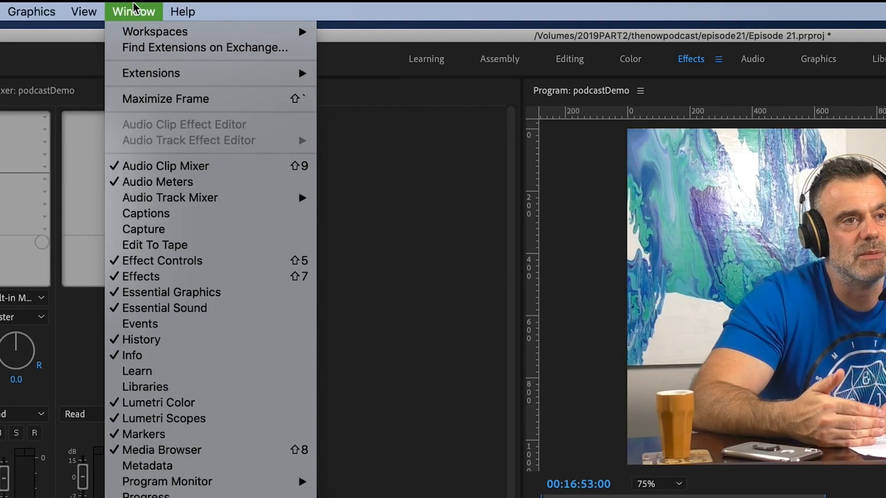
{"action": "mouse_move", "coordinate": [163, 200]}
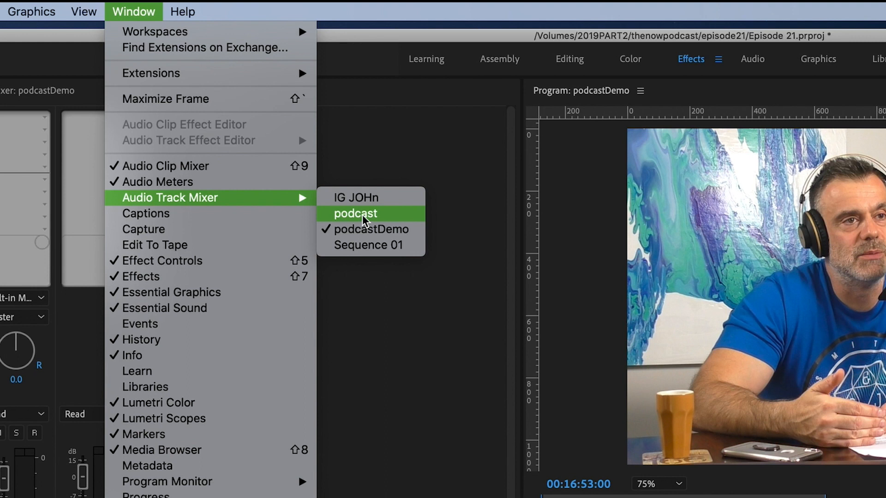
{"action": "left_click", "coordinate": [370, 231]}
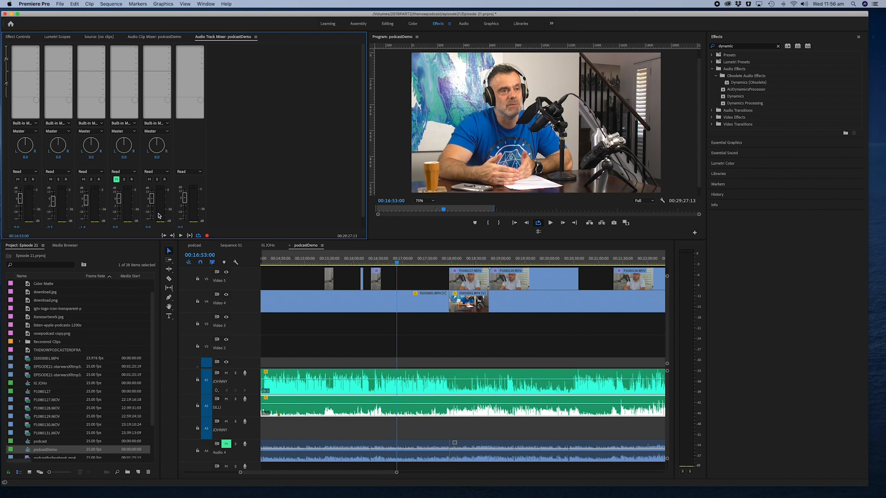
{"action": "left_click_drag", "start_coordinate": [281, 241], "coordinate": [281, 268]}
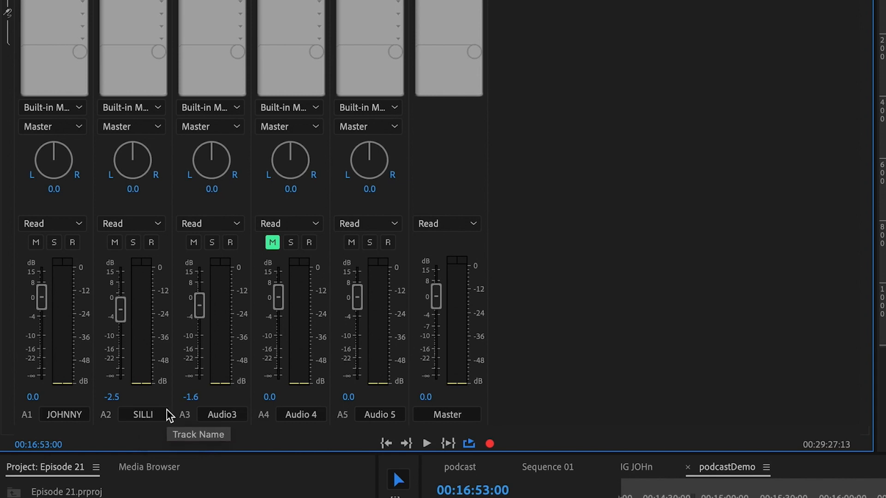
Add the Dynamics effect from Amplitude and Compression to track A1 in the Audio Track Mixer.
{"action": "left_click", "coordinate": [38, 48]}
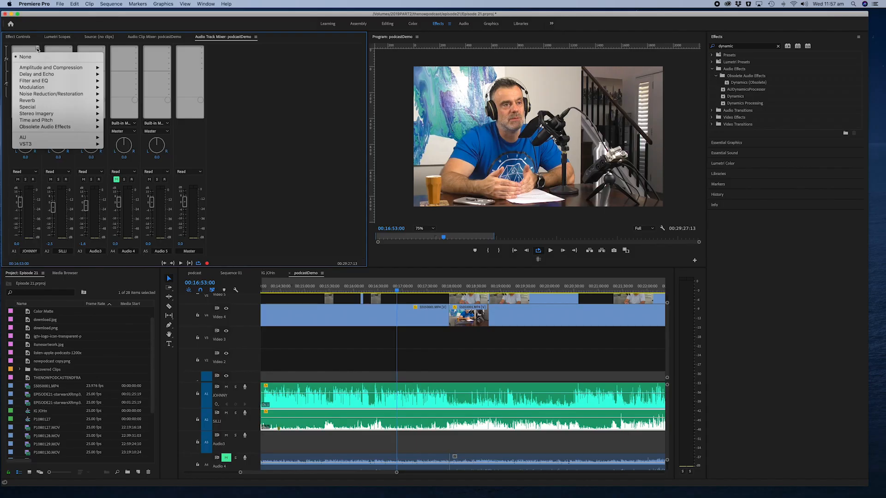
{"action": "mouse_move", "coordinate": [35, 68]}
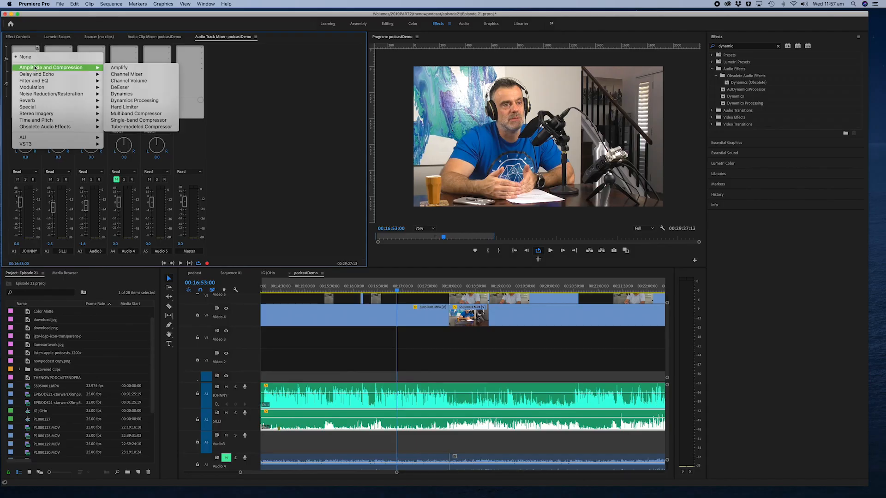
{"action": "left_click", "coordinate": [136, 93]}
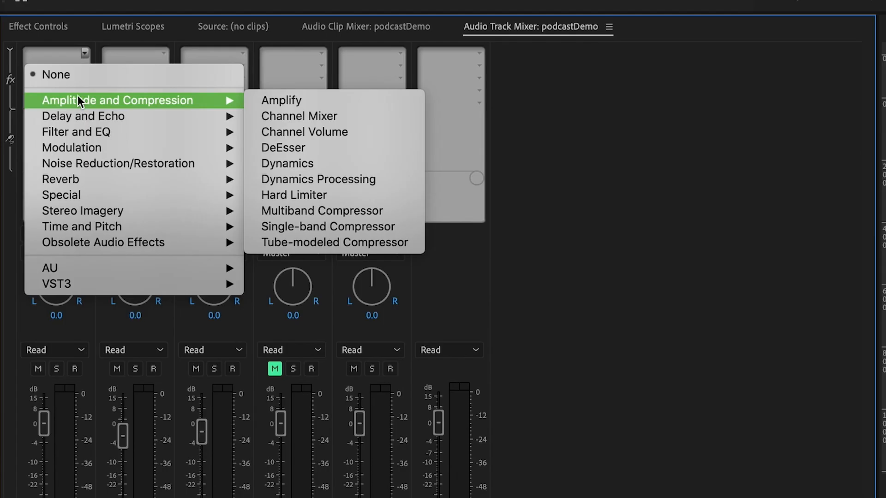
{"action": "left_click", "coordinate": [324, 162]}
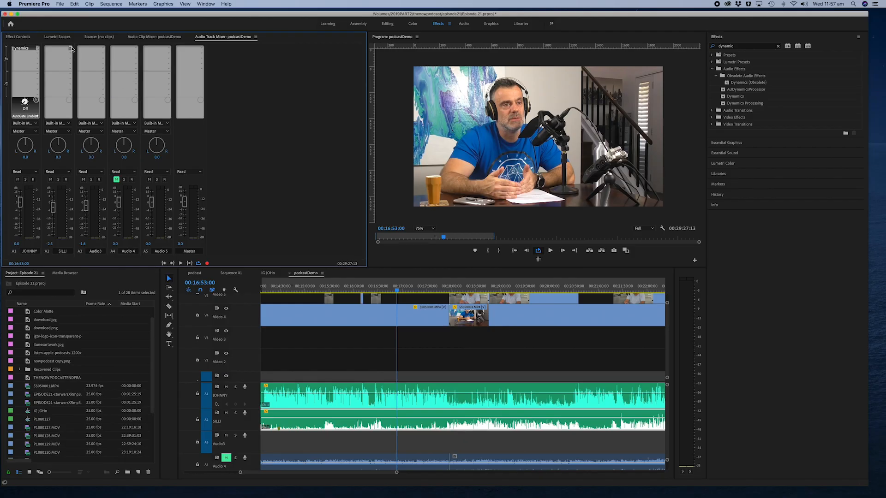
Add the Dynamics effect from Amplitude and Compression to track A2 in the Audio Track Mixer.
{"action": "left_click", "coordinate": [164, 52]}
{"action": "mouse_move", "coordinate": [106, 68]}
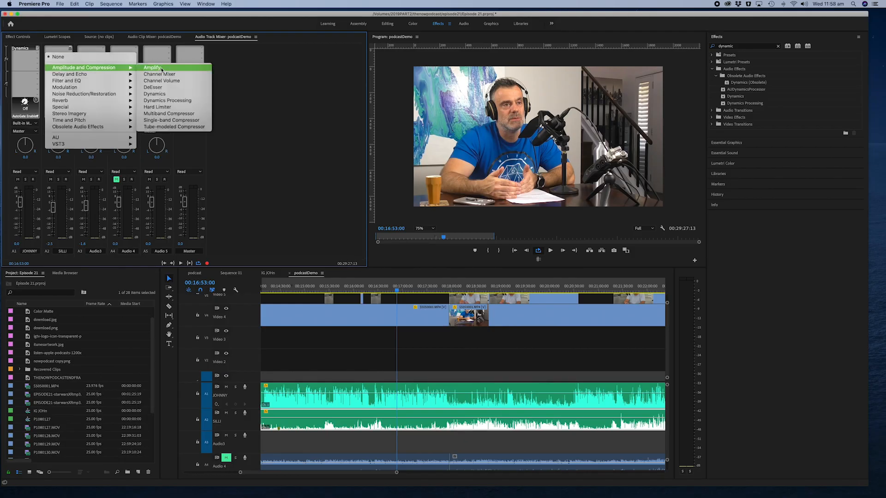
{"action": "left_click", "coordinate": [161, 94]}
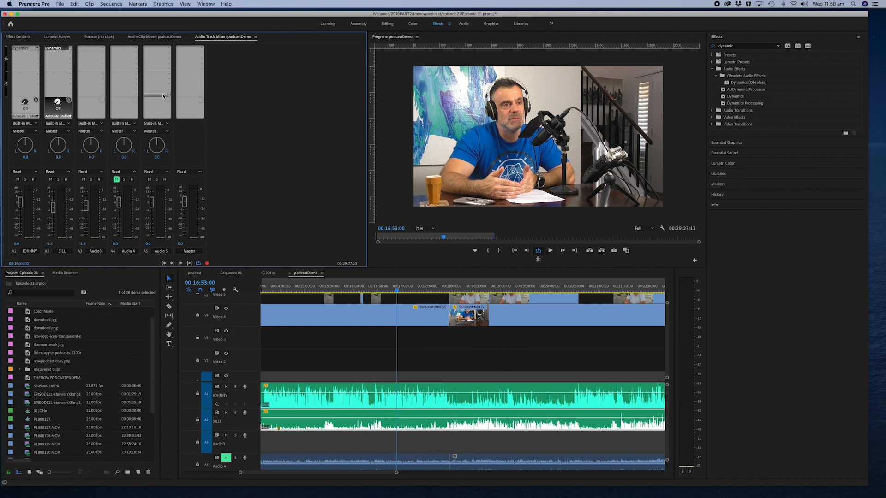
Mark an in/out range of 00:01:19:10 starting at 00:16:36:11 and place the playhead at 00:16:53:18.
{"action": "scroll", "coordinate": [416, 291], "scroll_direction": "up", "scroll_amount": 1}
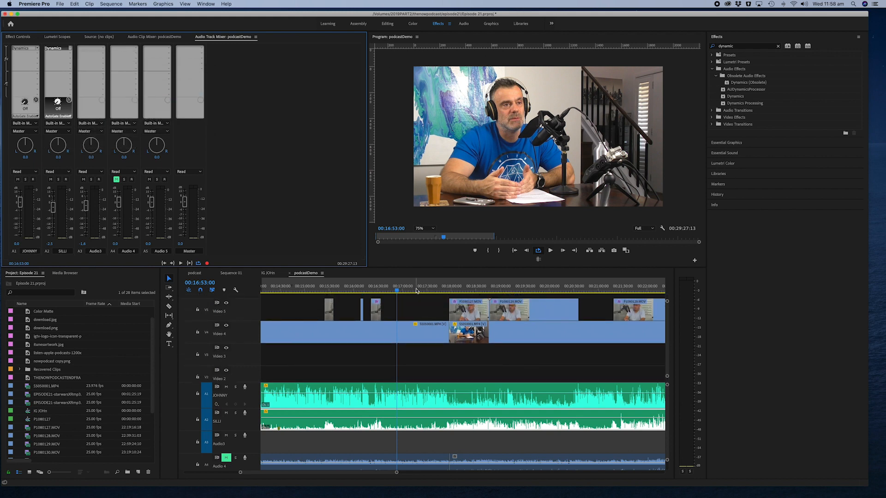
{"action": "left_click", "coordinate": [384, 289]}
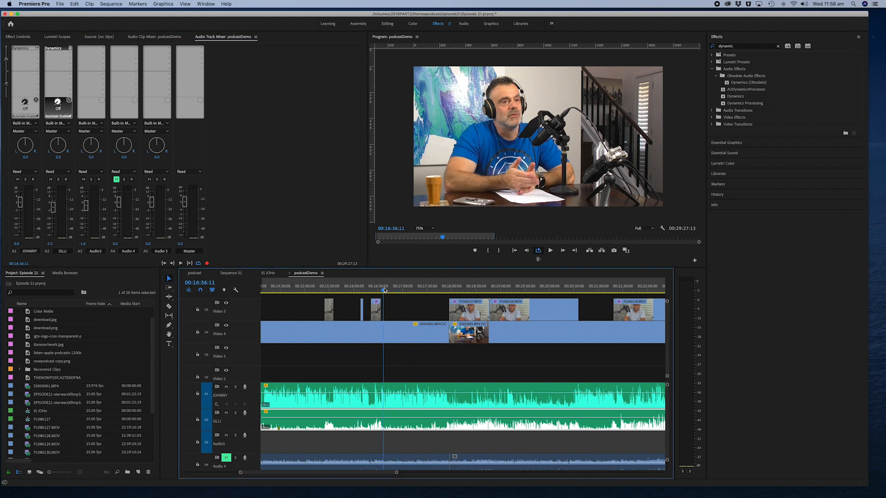
{"action": "left_click", "coordinate": [488, 250]}
{"action": "left_click", "coordinate": [449, 290]}
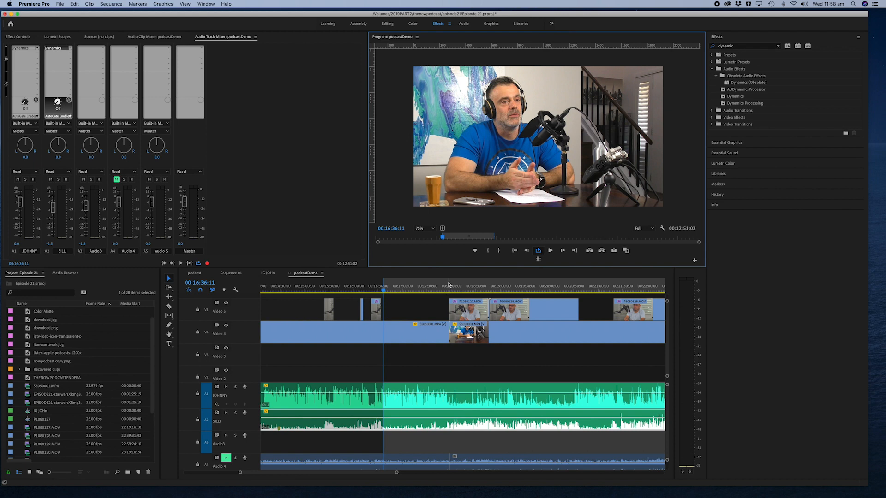
{"action": "left_click", "coordinate": [499, 250]}
{"action": "left_click", "coordinate": [394, 288]}
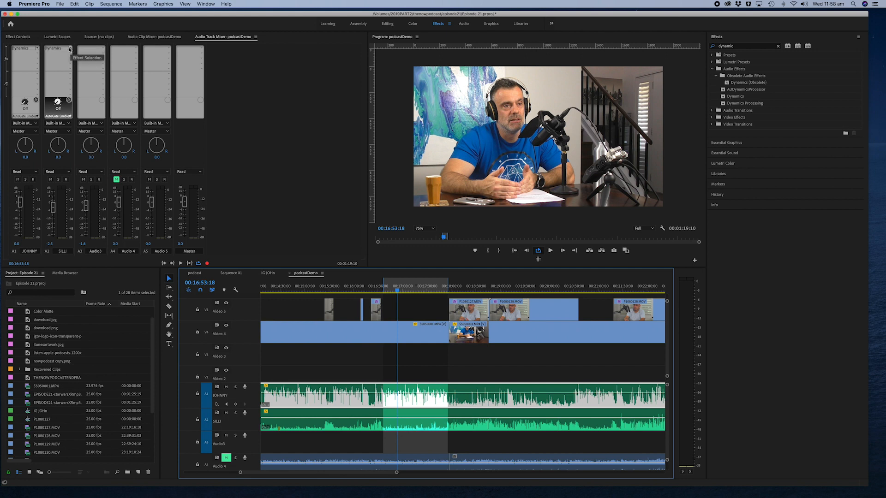
Open the Dynamics effect editor for track A2 and apply the Noise Gate preset.
{"action": "left_click", "coordinate": [57, 49]}
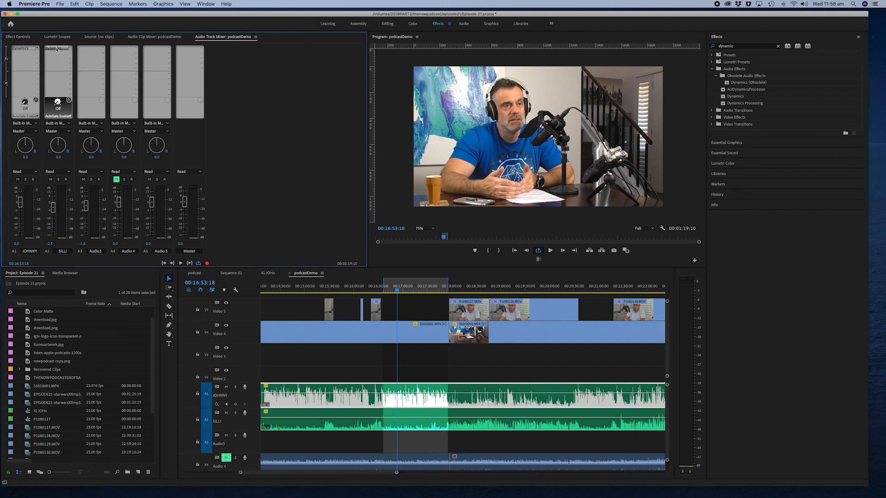
{"action": "double_click", "coordinate": [56, 50]}
{"action": "left_click", "coordinate": [263, 113]}
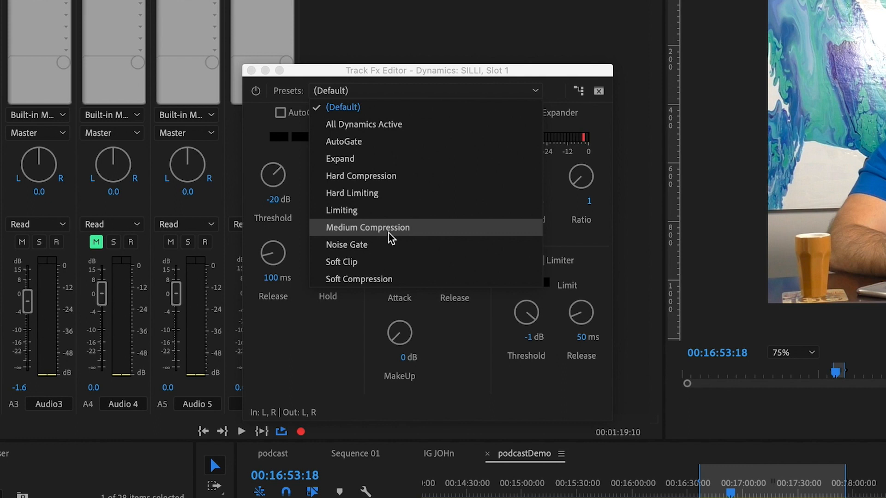
{"action": "left_click", "coordinate": [389, 244]}
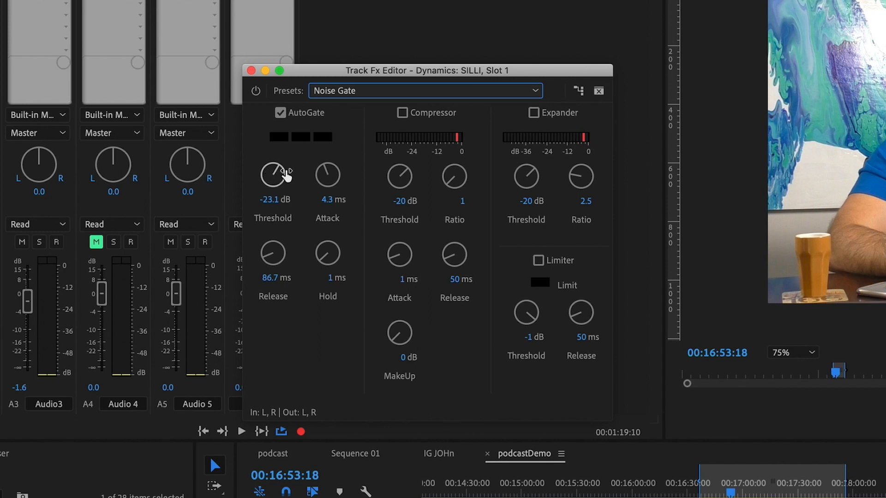
Switch AutoGate off and back on, and reselect the Noise Gate preset for track A2's Dynamics effect.
{"action": "left_click", "coordinate": [280, 114]}
{"action": "left_click", "coordinate": [280, 114]}
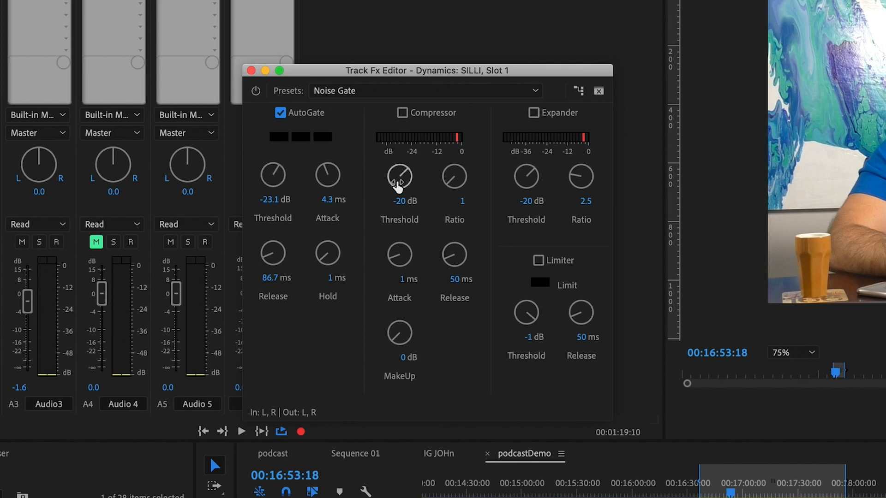
{"action": "left_click", "coordinate": [355, 91]}
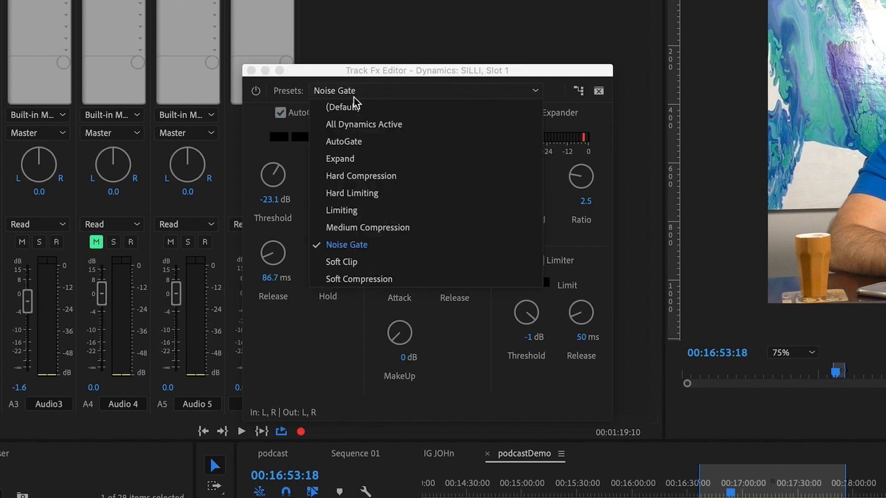
{"action": "left_click", "coordinate": [360, 244]}
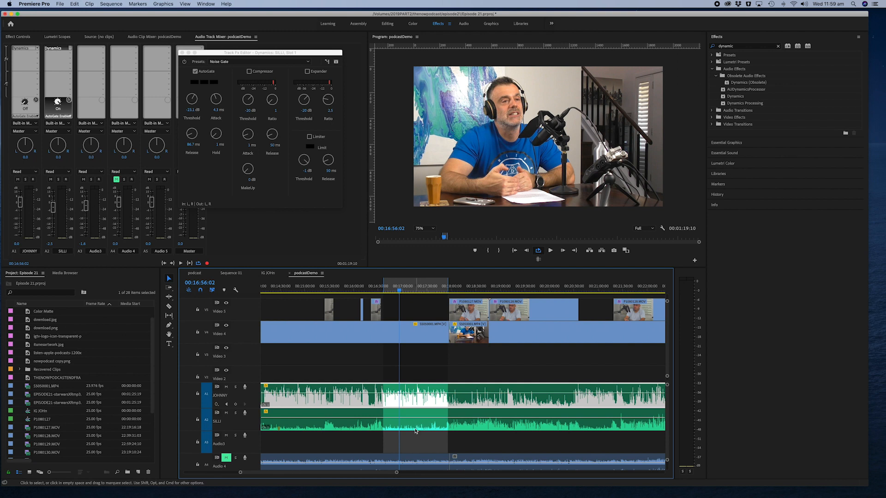
Mute track A1, play the marked range, and switch AutoGate off and back on for track A2's Dynamics effect.
{"action": "left_click", "coordinate": [226, 387]}
{"action": "key", "text": "space"}
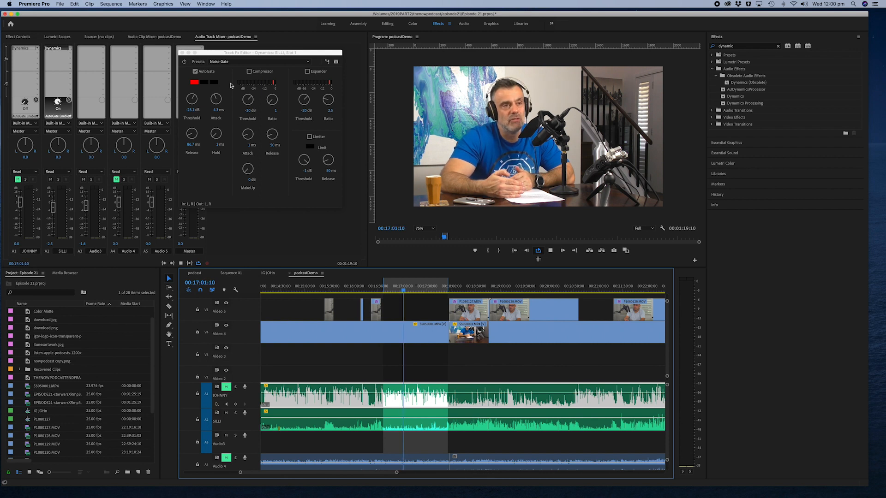
{"action": "left_click", "coordinate": [195, 72]}
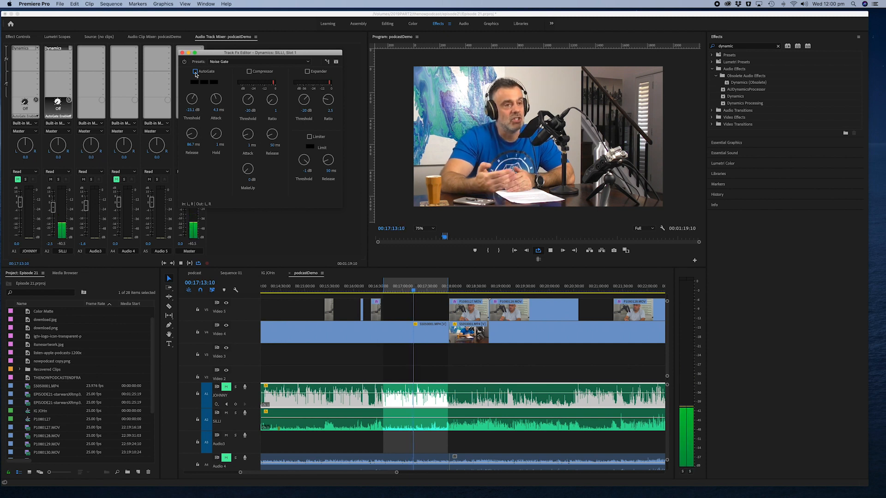
{"action": "left_click", "coordinate": [195, 72]}
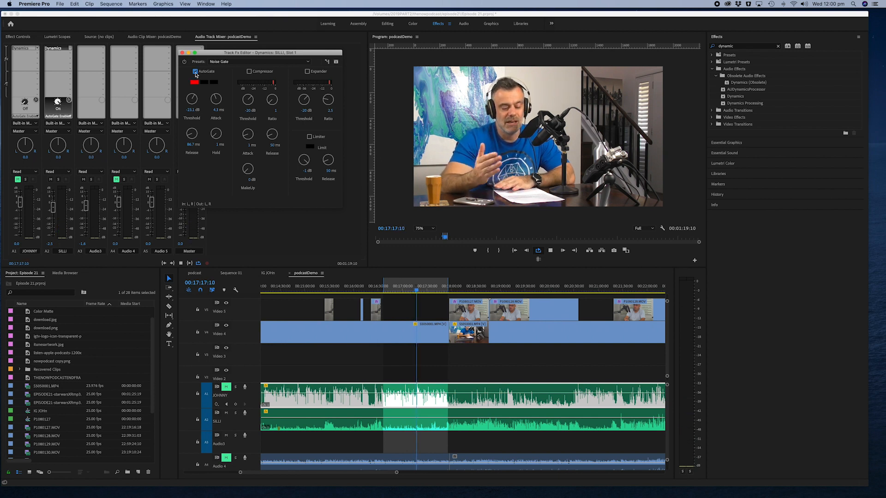
Unmute track A1 during playback to compare the sound, mute it again, and stop playback.
{"action": "left_click", "coordinate": [226, 387]}
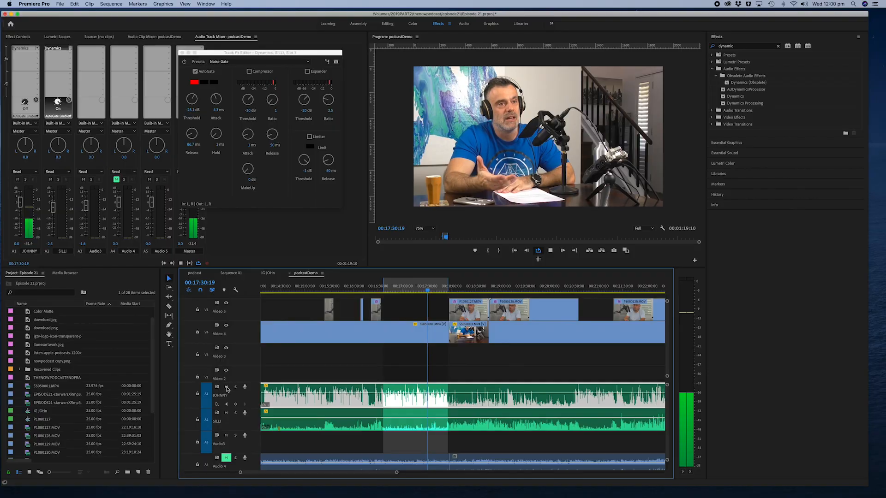
{"action": "left_click", "coordinate": [226, 387]}
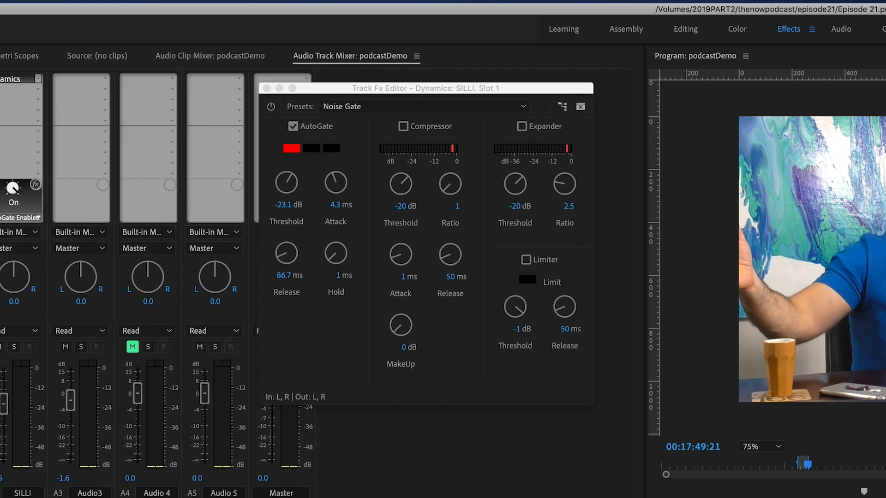
{"action": "left_click", "coordinate": [754, 494]}
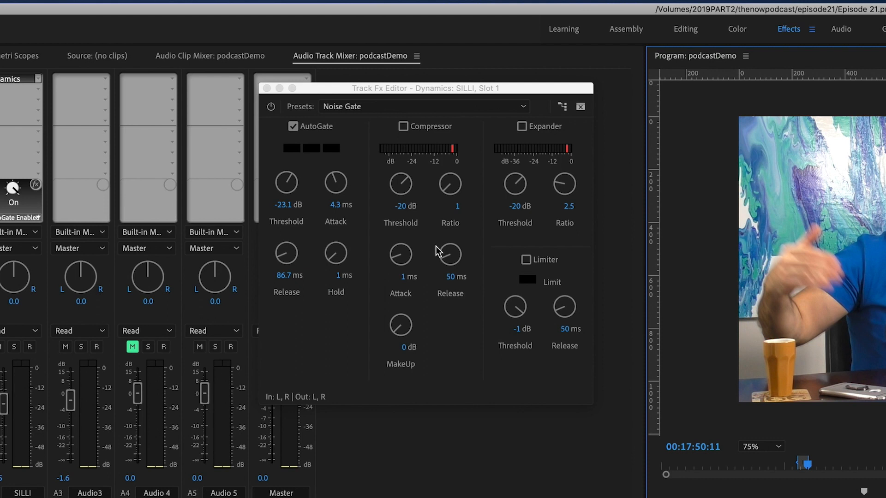
Adjust track A2's AutoGate to Threshold -23.3 dB, Attack 3.6 ms, Release 96.5 ms and Hold 3.1 ms.
{"action": "left_click", "coordinate": [287, 184]}
{"action": "left_click_drag", "start_coordinate": [288, 184], "coordinate": [283, 196]}
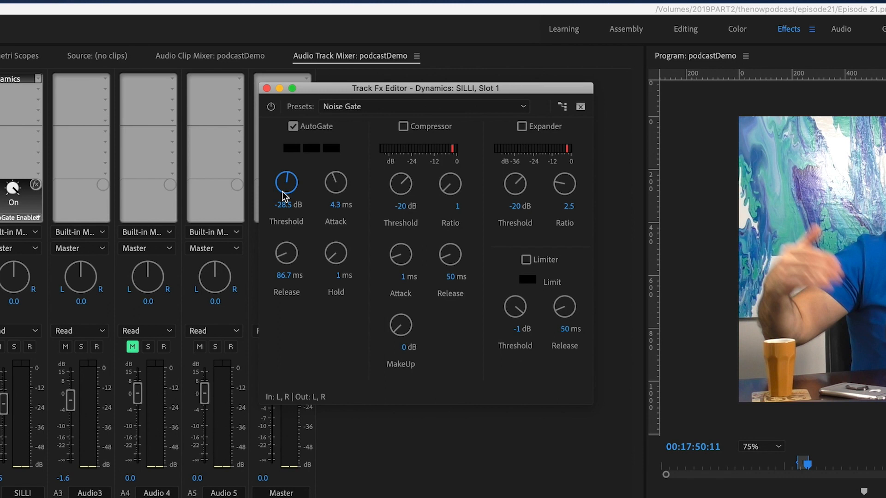
{"action": "left_click_drag", "start_coordinate": [283, 196], "coordinate": [335, 194]}
{"action": "left_click_drag", "start_coordinate": [285, 259], "coordinate": [284, 253]}
{"action": "mouse_move", "coordinate": [336, 251]}
{"action": "left_mouse_down"}
{"action": "mouse_move", "coordinate": [329, 261]}
{"action": "mouse_move", "coordinate": [326, 252]}
{"action": "left_mouse_up"}
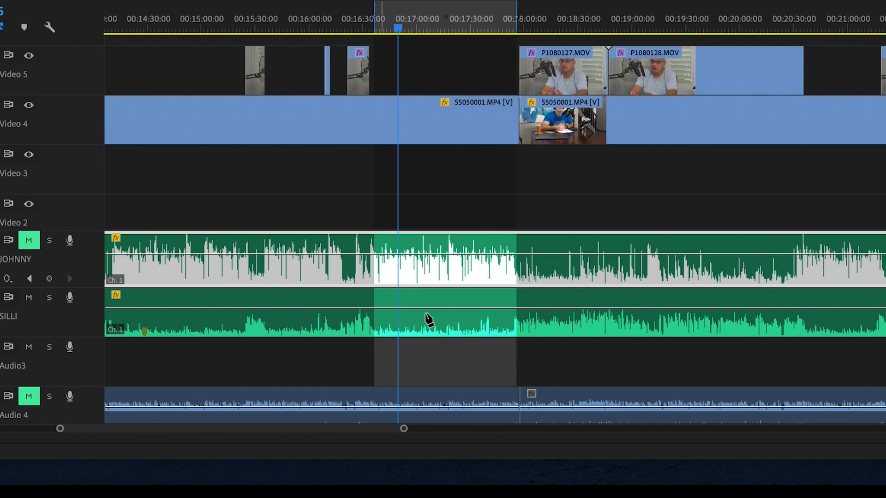
Add volume keyframes to the A2 clip around the marked range with the Pen tool and pull the level between them down near the clip's base.
{"action": "left_click", "coordinate": [377, 308]}
{"action": "left_click", "coordinate": [390, 308]}
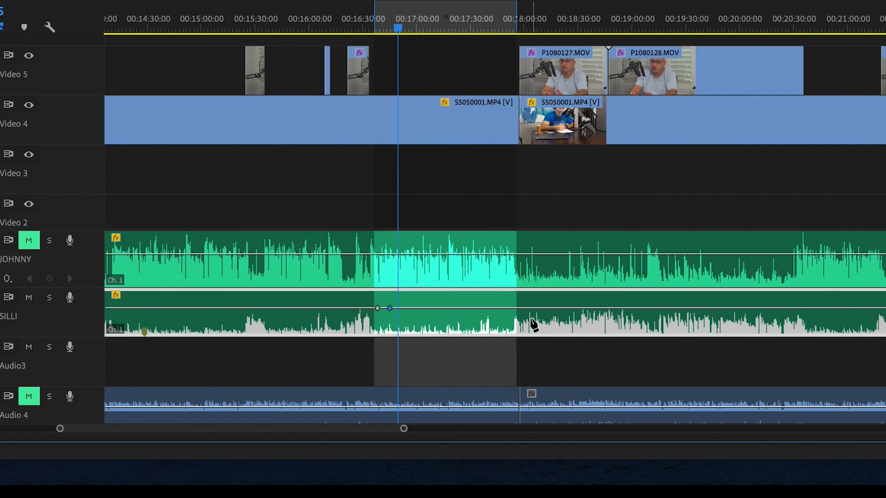
{"action": "left_click", "coordinate": [516, 308]}
{"action": "left_click_drag", "start_coordinate": [390, 308], "coordinate": [385, 331]}
{"action": "left_click_drag", "start_coordinate": [508, 310], "coordinate": [508, 331]}
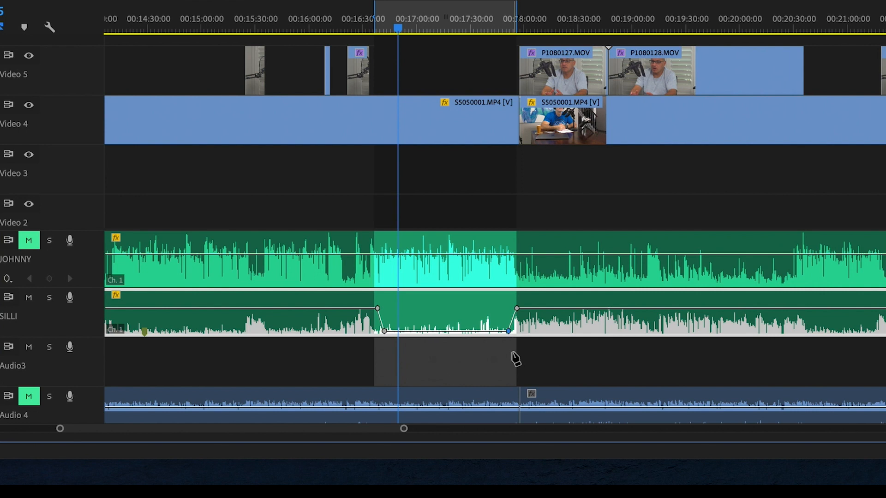
Raise the two inner volume keyframes on the A2 clip to about -6.2 dB for a gentler dip across the marked range.
{"action": "left_click_drag", "start_coordinate": [378, 308], "coordinate": [377, 310]}
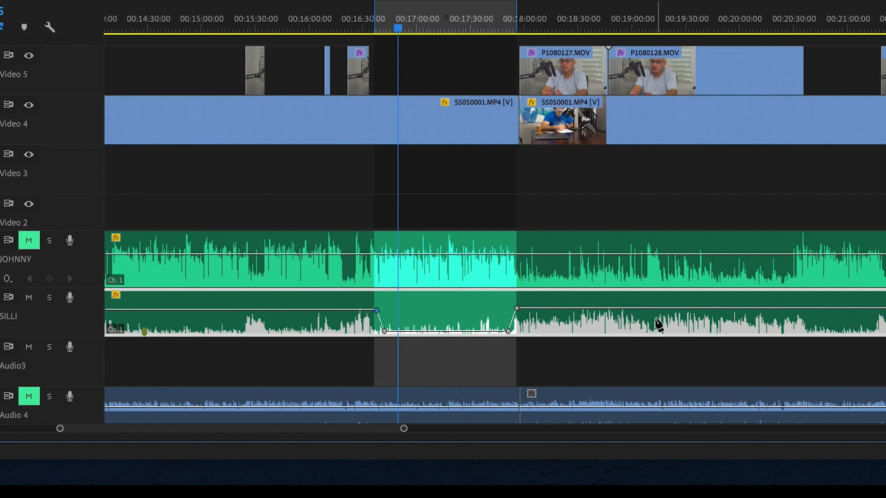
{"action": "left_click_drag", "start_coordinate": [384, 331], "coordinate": [384, 314]}
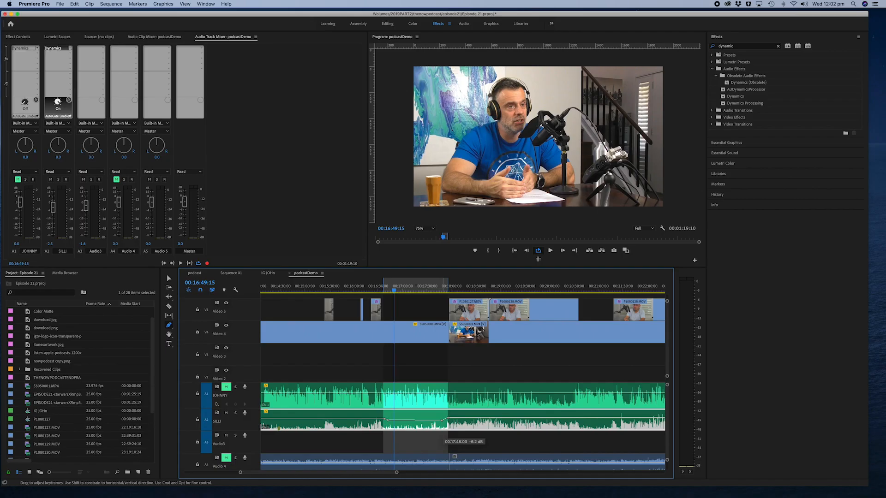
{"action": "left_click_drag", "start_coordinate": [442, 420], "coordinate": [441, 419]}
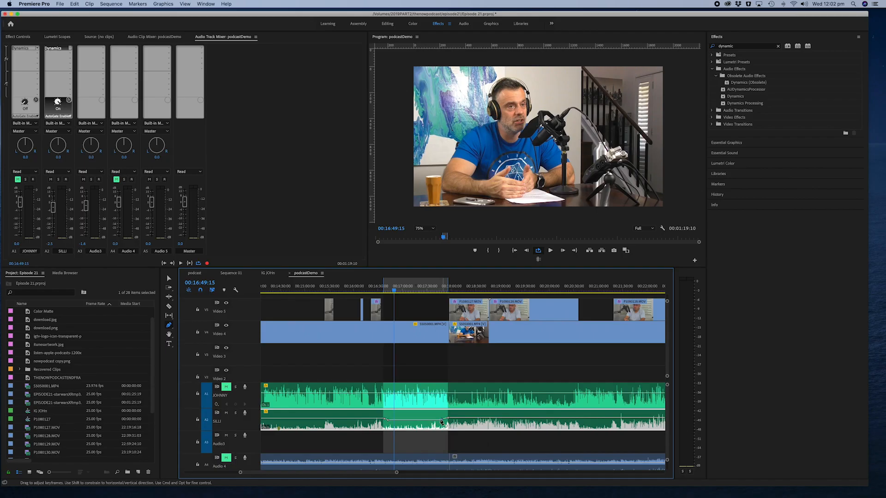
Open track A2's Dynamics editor, move the playhead to 00:18:11:07, and mark a 00:00:45:12 in/out range over the P1080127.MOV clip.
{"action": "double_click", "coordinate": [62, 48]}
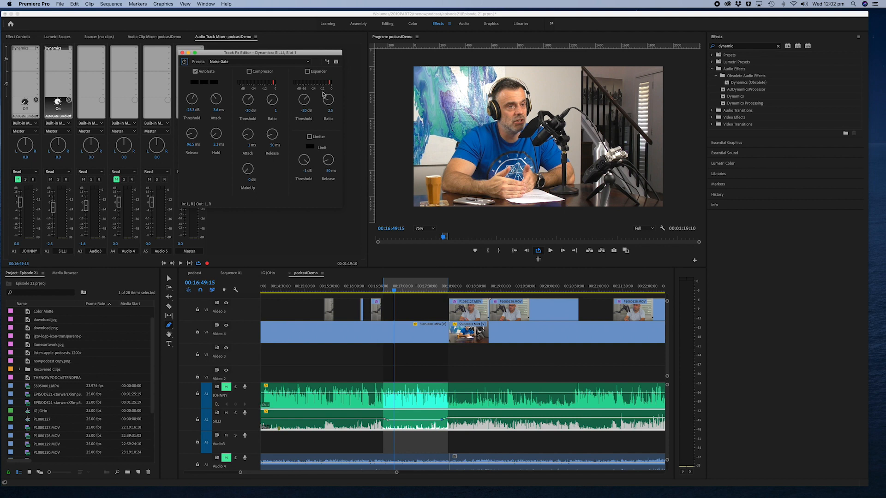
{"action": "left_click", "coordinate": [411, 290]}
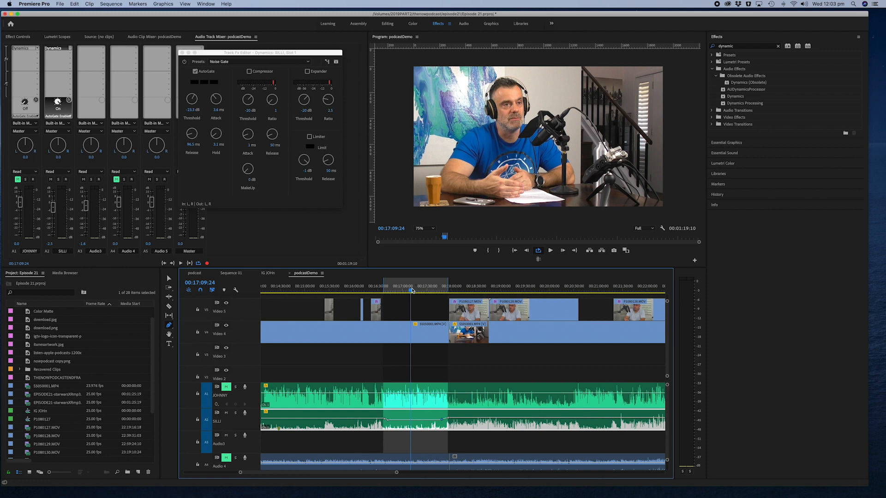
{"action": "left_click_drag", "start_coordinate": [414, 289], "coordinate": [460, 288]}
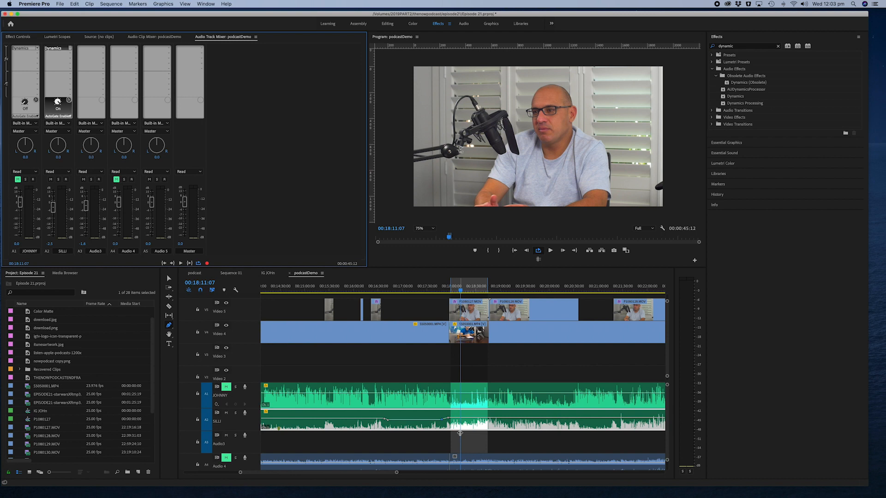
Reopen track A2's Dynamics editor and set AutoGate to Threshold -28.2 dB, Attack 0.3 ms, Release 200.8 ms and Hold 51.7 ms.
{"action": "double_click", "coordinate": [59, 48]}
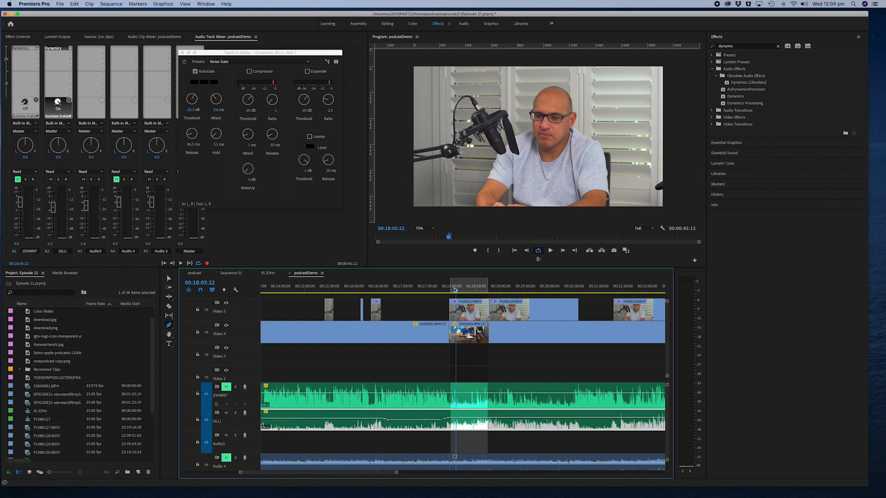
{"action": "left_click", "coordinate": [192, 99]}
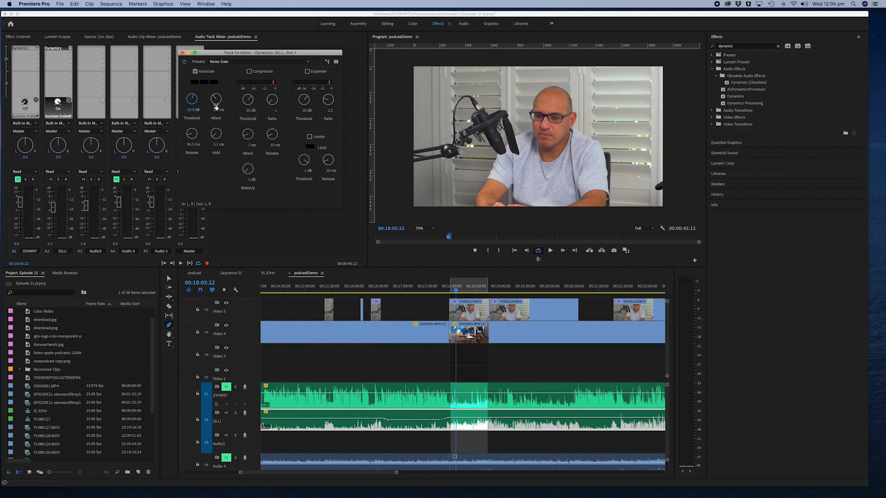
{"action": "left_click_drag", "start_coordinate": [216, 138], "coordinate": [189, 127]}
{"action": "left_click_drag", "start_coordinate": [216, 100], "coordinate": [215, 103]}
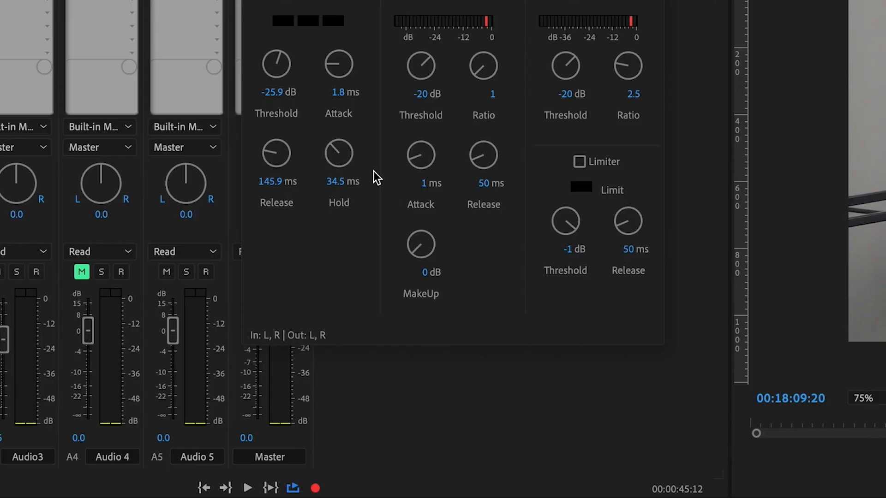
{"action": "left_click_drag", "start_coordinate": [338, 156], "coordinate": [450, 209]}
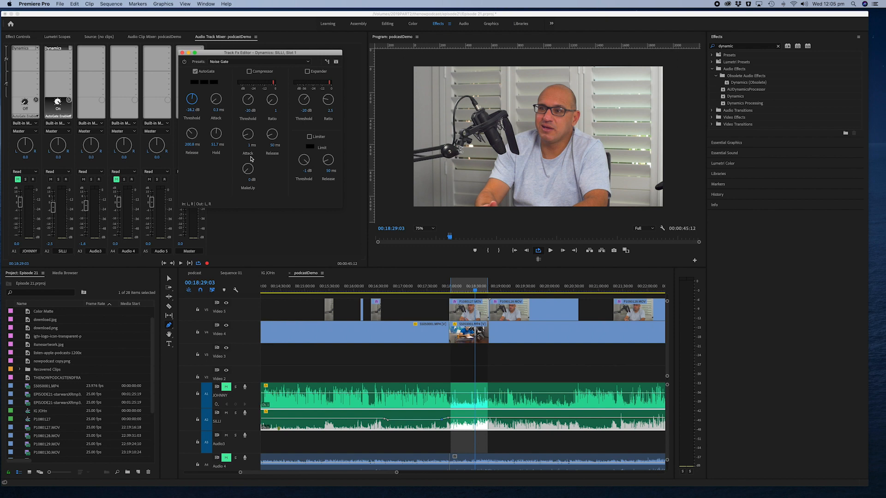
Mark a new in point at 00:16:35:04 for a 00:02:09:12 range, then play the range and stop.
{"action": "left_click", "coordinate": [382, 286]}
{"action": "left_click", "coordinate": [487, 250]}
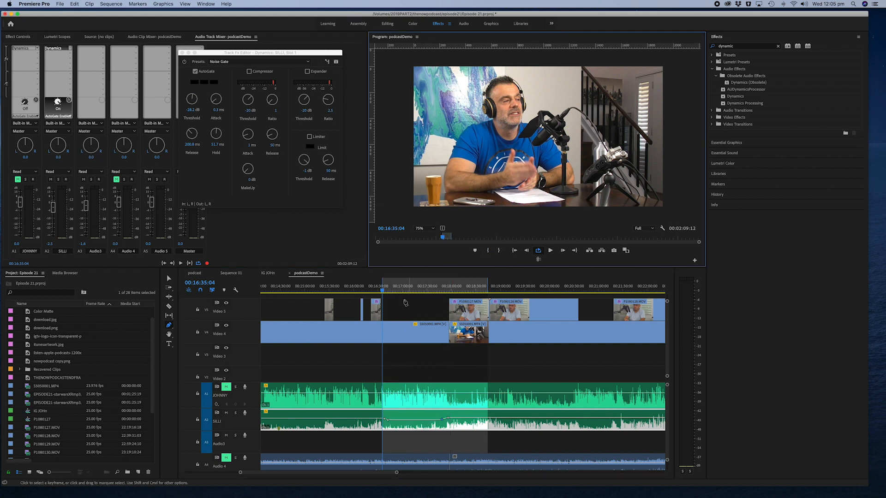
{"action": "left_click", "coordinate": [387, 286]}
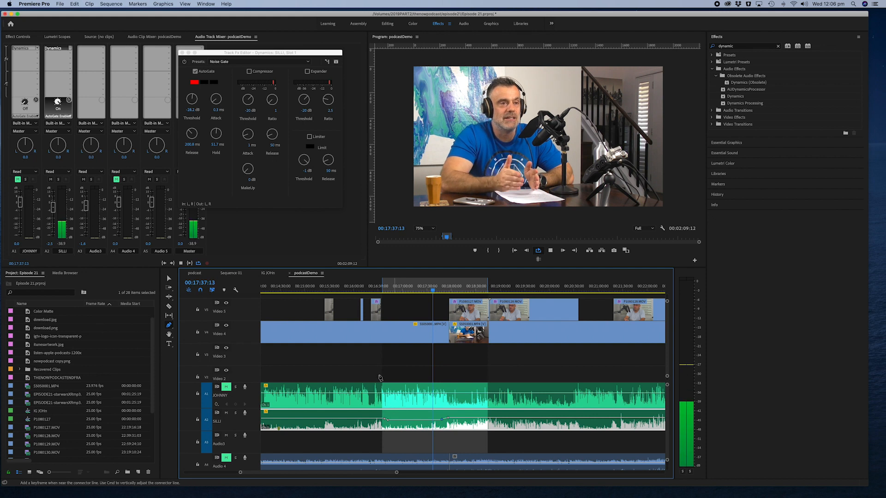
{"action": "key", "text": "space"}
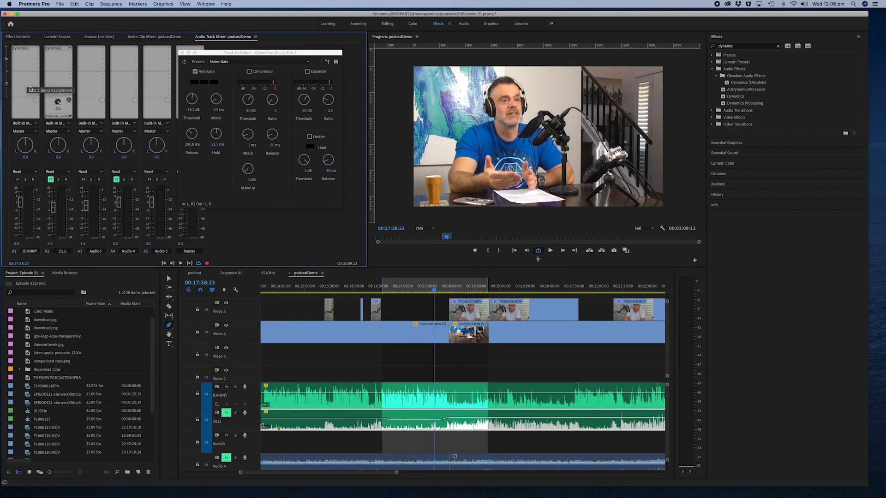
Reselect the Dynamics effect in track A1's first slot, turn off AutoGate for track A2 and close A2's effect editor.
{"action": "left_click", "coordinate": [37, 47]}
{"action": "mouse_move", "coordinate": [60, 69]}
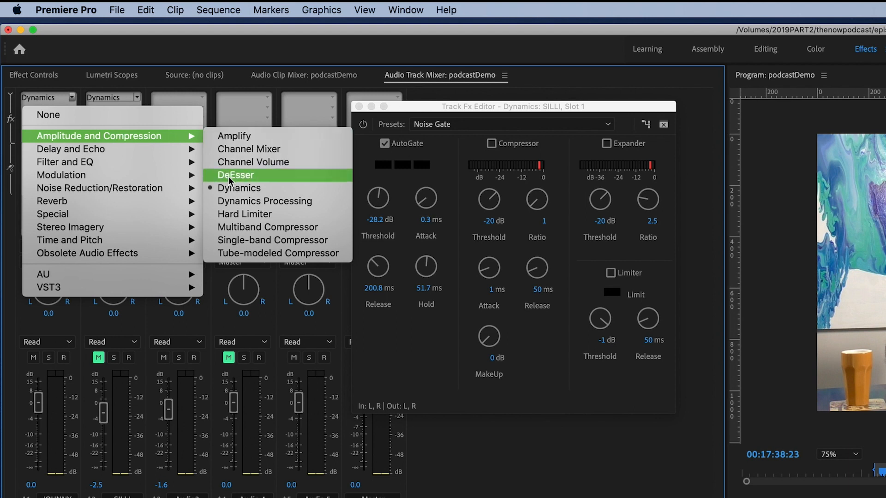
{"action": "left_click", "coordinate": [232, 189]}
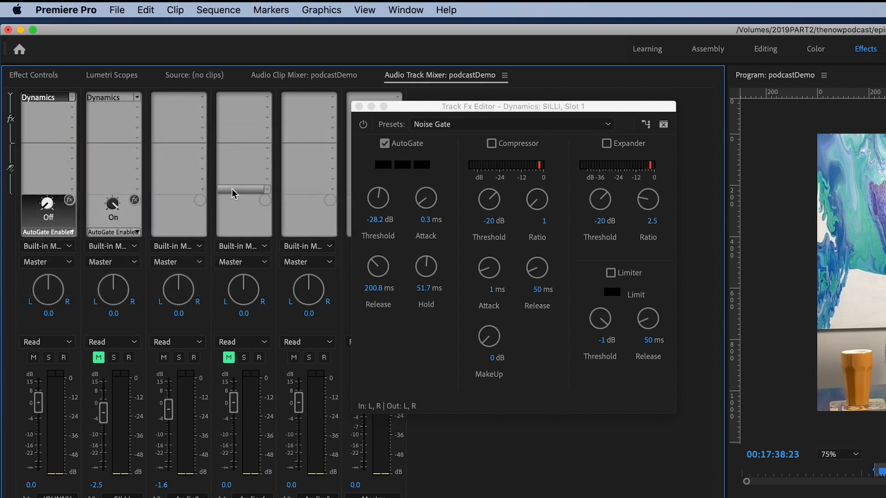
{"action": "left_click", "coordinate": [384, 143]}
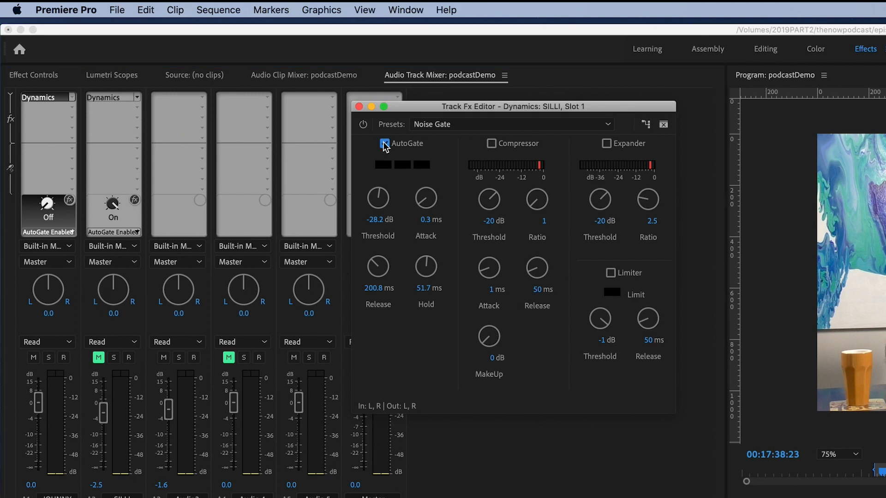
{"action": "left_click", "coordinate": [359, 107]}
Open track A1's Dynamics editor, apply the Noise Gate preset and move the editor clear of the mixer tracks.
{"action": "double_click", "coordinate": [52, 96]}
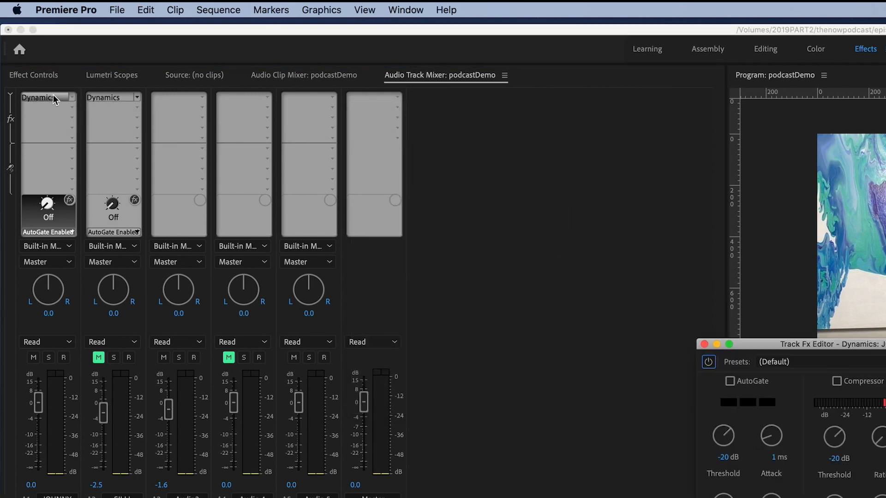
{"action": "left_click_drag", "start_coordinate": [796, 345], "coordinate": [553, 212]}
{"action": "left_click", "coordinate": [574, 230]}
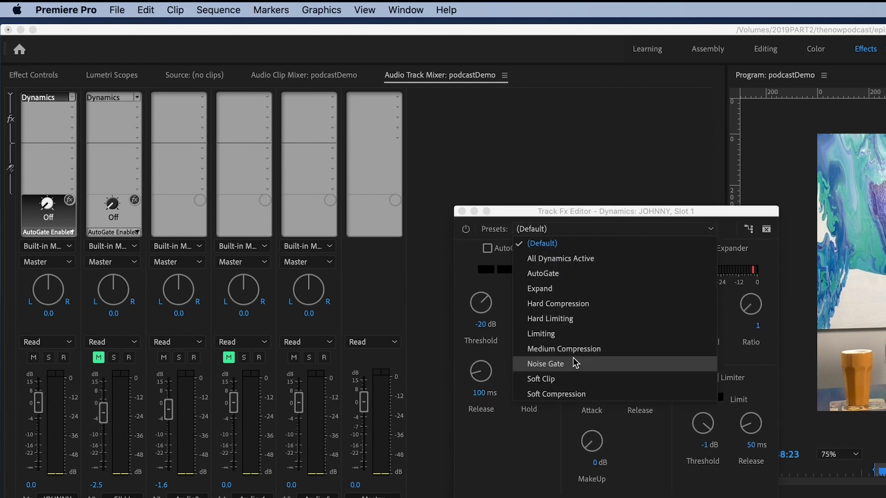
{"action": "left_click", "coordinate": [545, 364]}
{"action": "left_click_drag", "start_coordinate": [640, 211], "coordinate": [606, 66]}
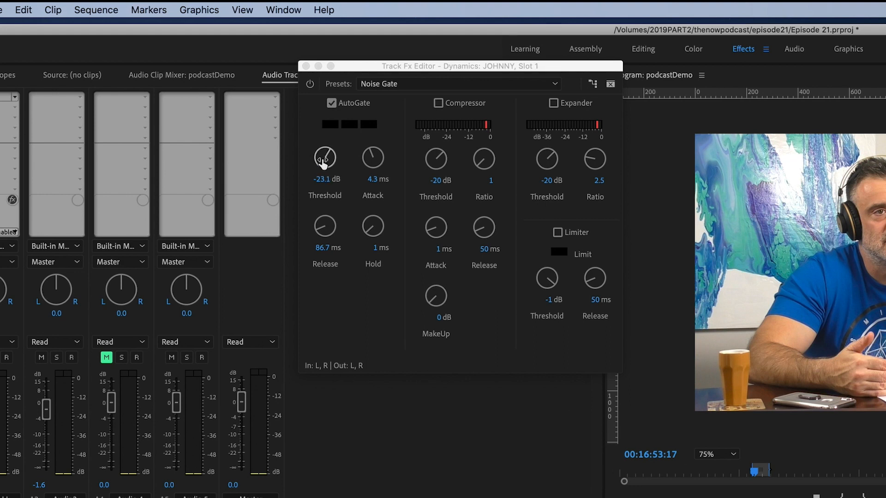
Set track A1's AutoGate to Threshold -25.5 dB, Attack 5.1 ms, Release 338.3 ms and Hold 12.4 ms.
{"action": "left_click_drag", "start_coordinate": [322, 158], "coordinate": [371, 152]}
{"action": "left_click_drag", "start_coordinate": [327, 240], "coordinate": [323, 194]}
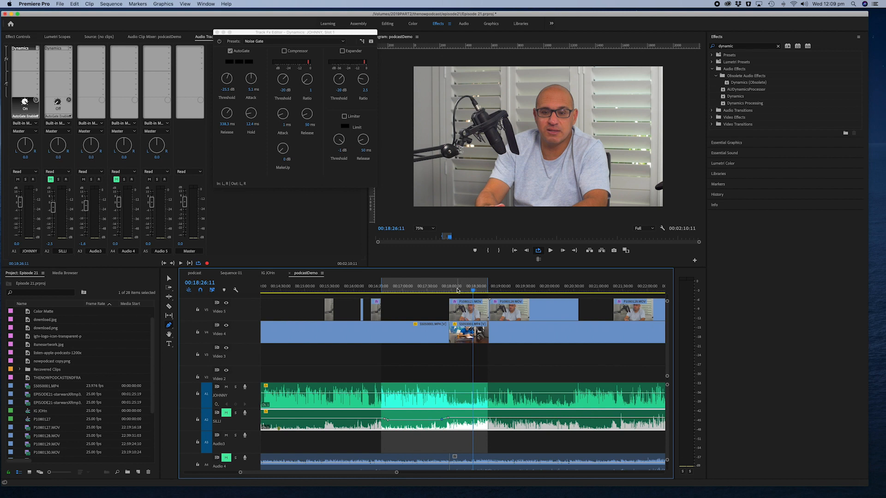
Play the sequence from 00:18:05:14 to check track A1's gate, and return the playhead to the edit at 00:18:00:22.
{"action": "left_click", "coordinate": [458, 290]}
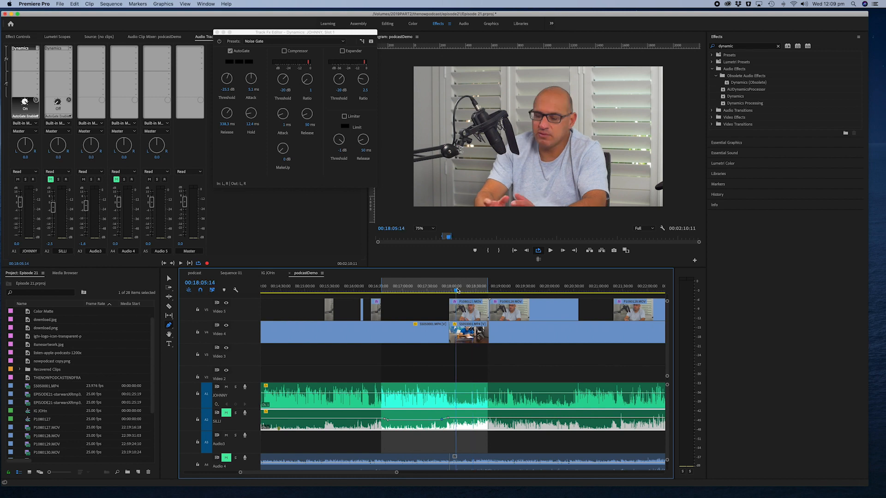
{"action": "key", "text": "space"}
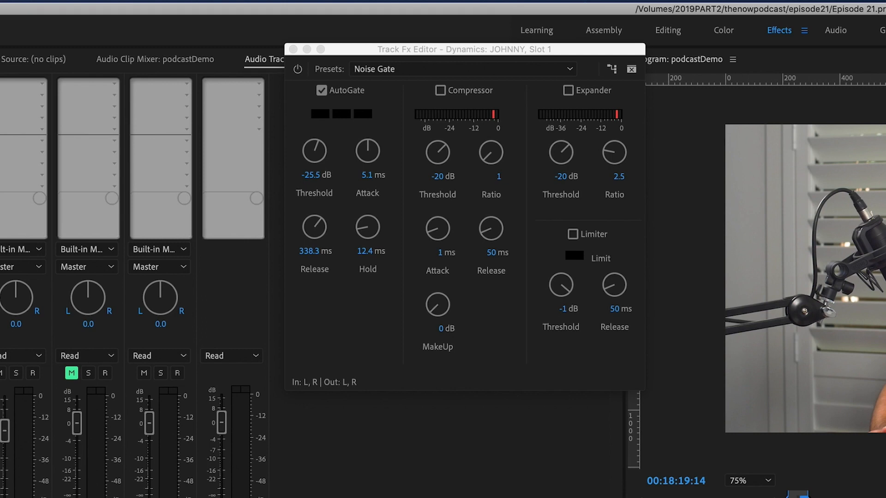
{"action": "key", "text": "Up"}
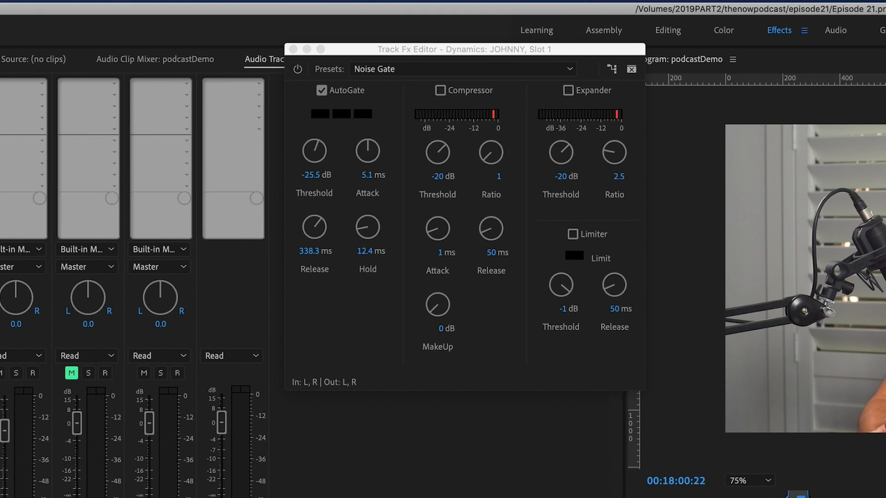